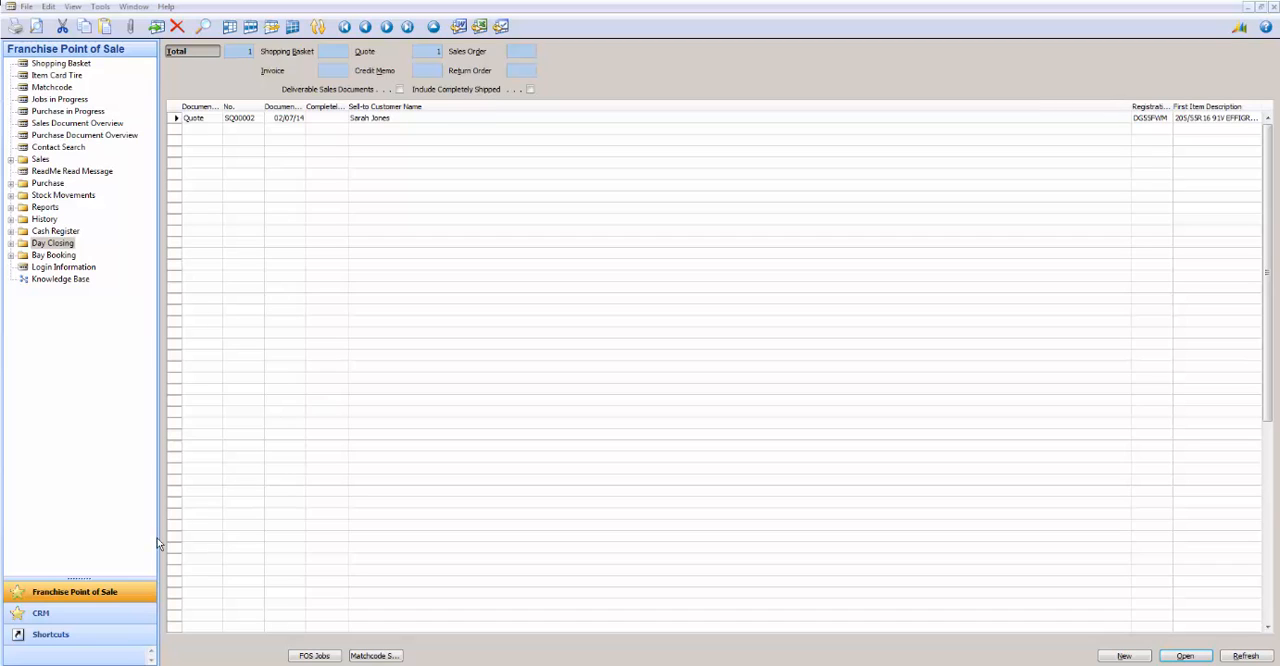
Step: Open Purchase Order in the Purchase section and create a new blank order with an automatically assigned number
click(92, 593)
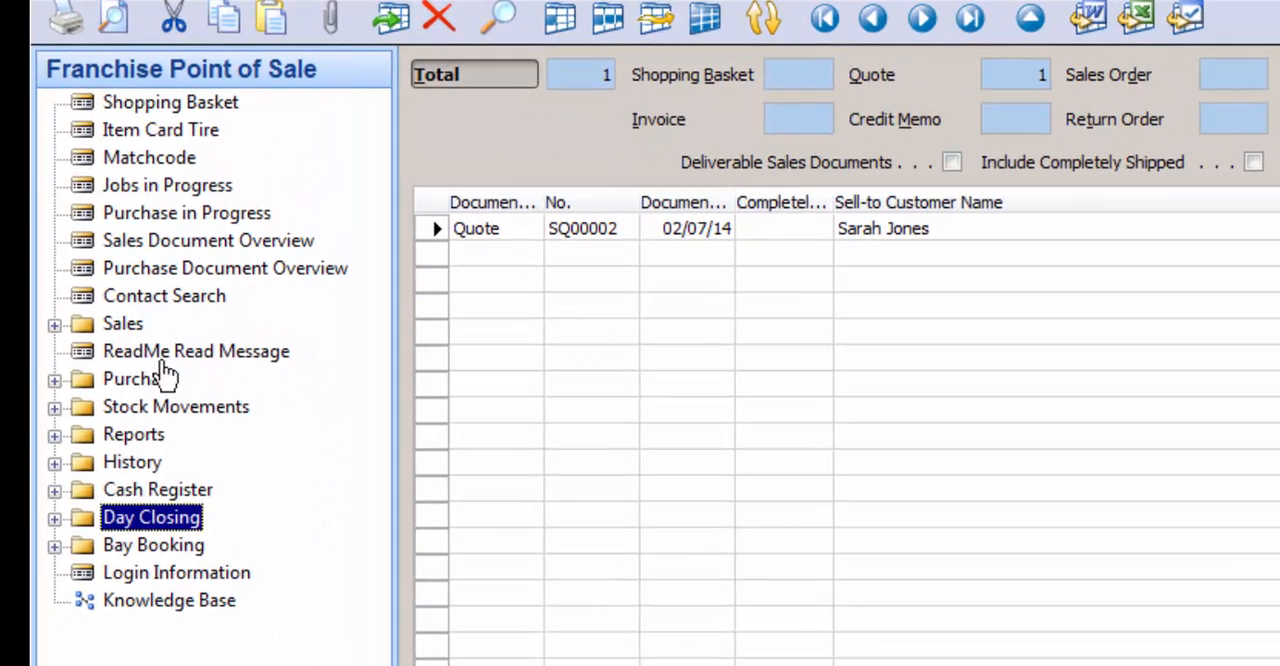
click(150, 379)
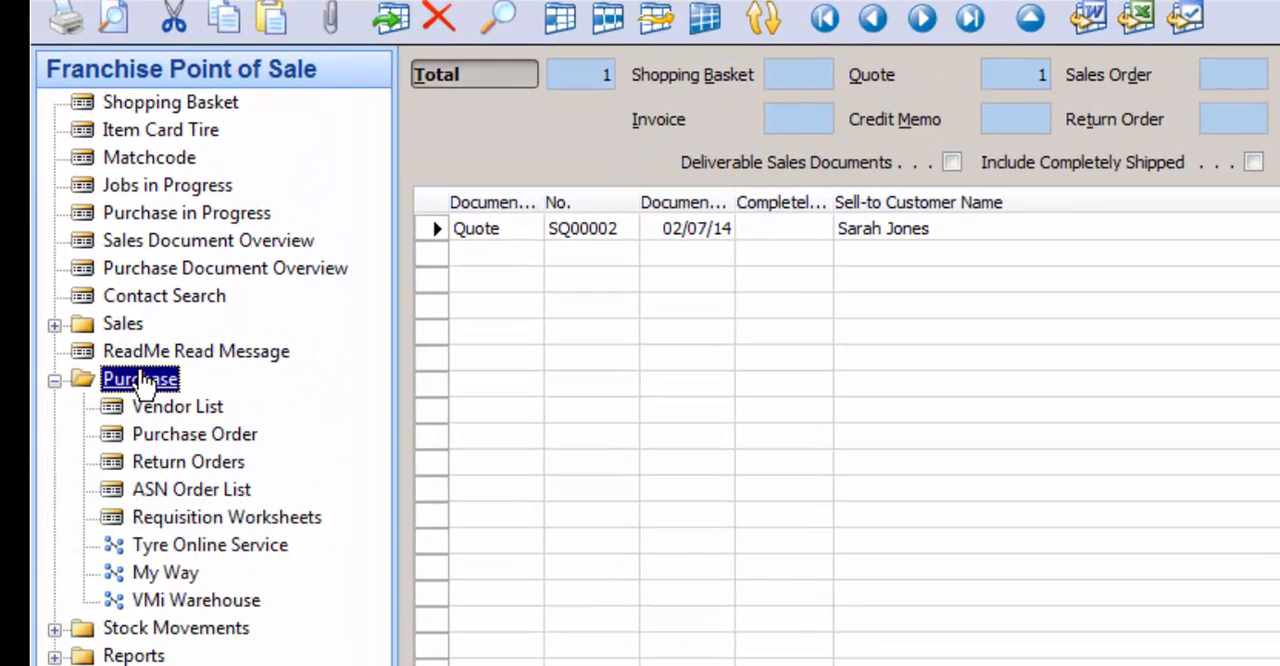
click(200, 434)
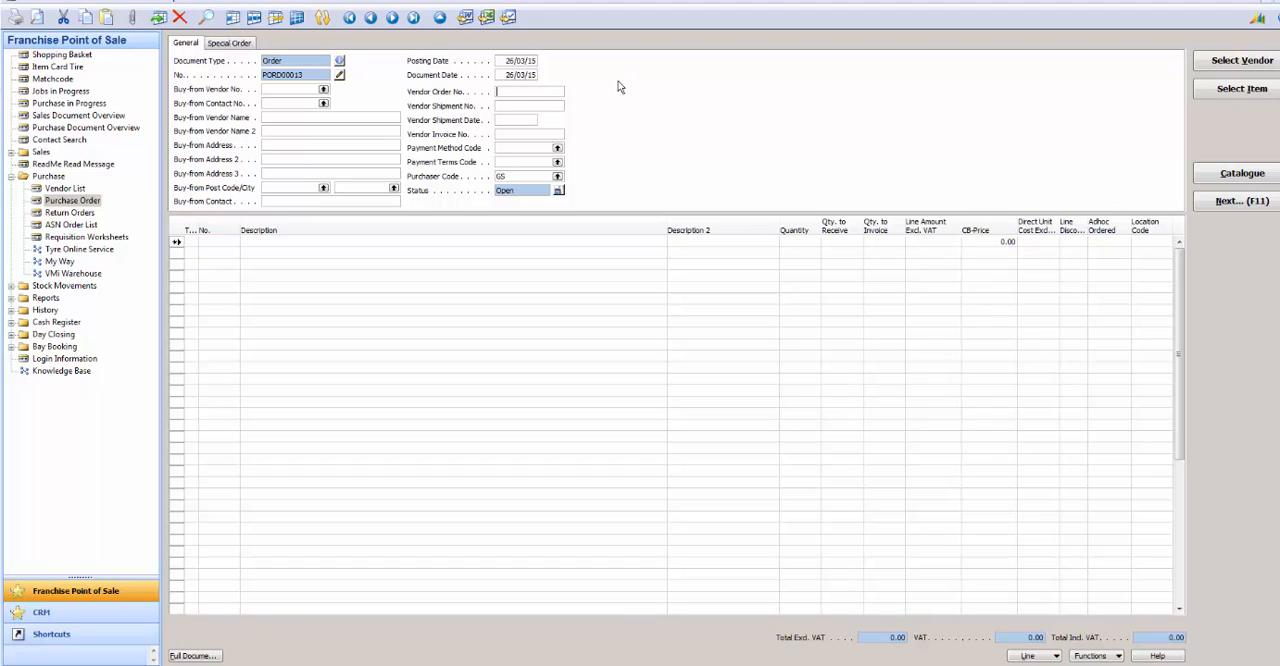
key(F3)
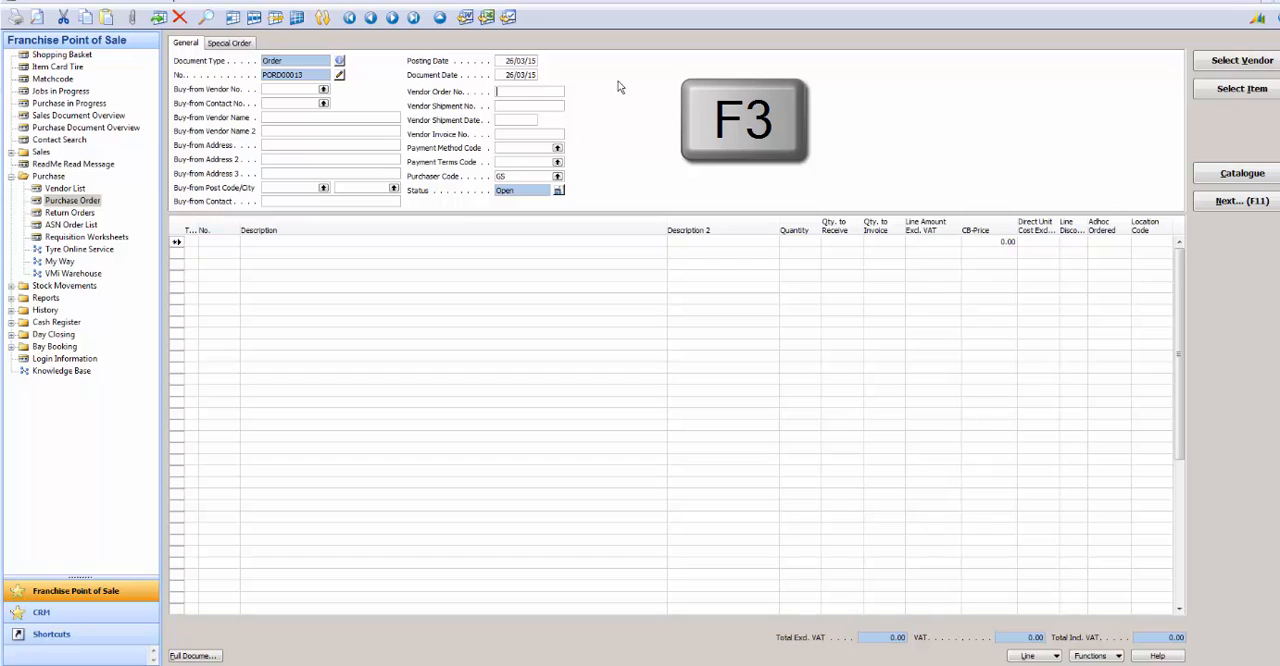
key(F3)
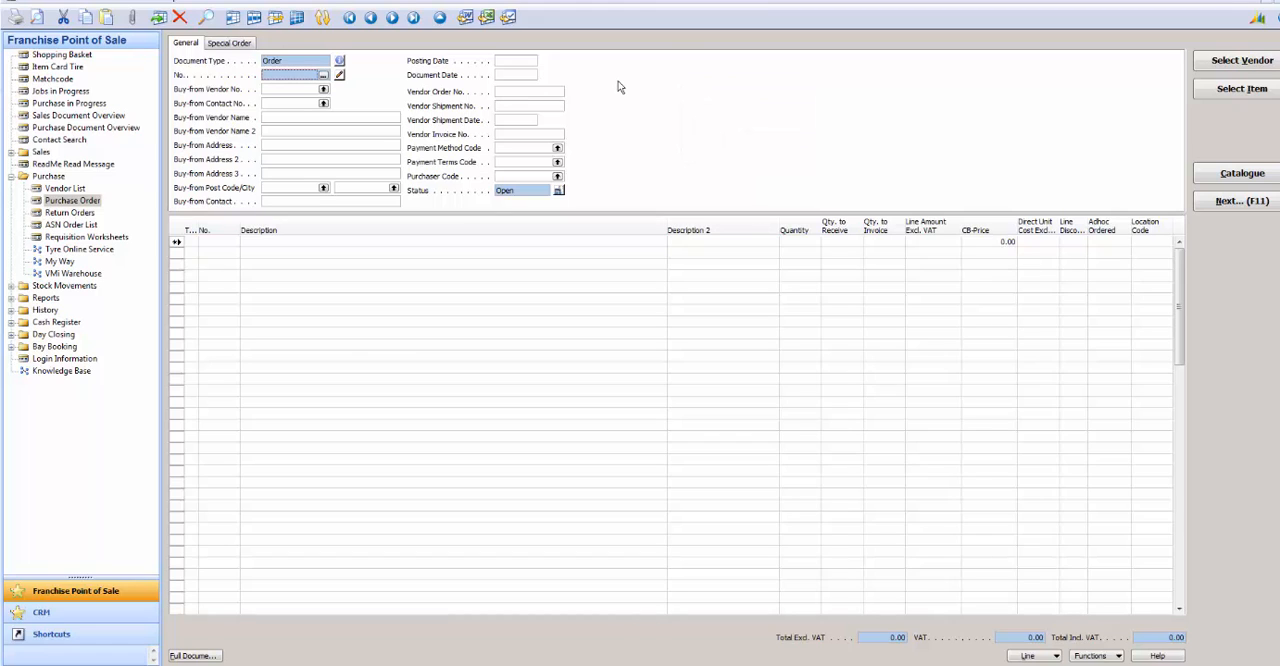
key(Return)
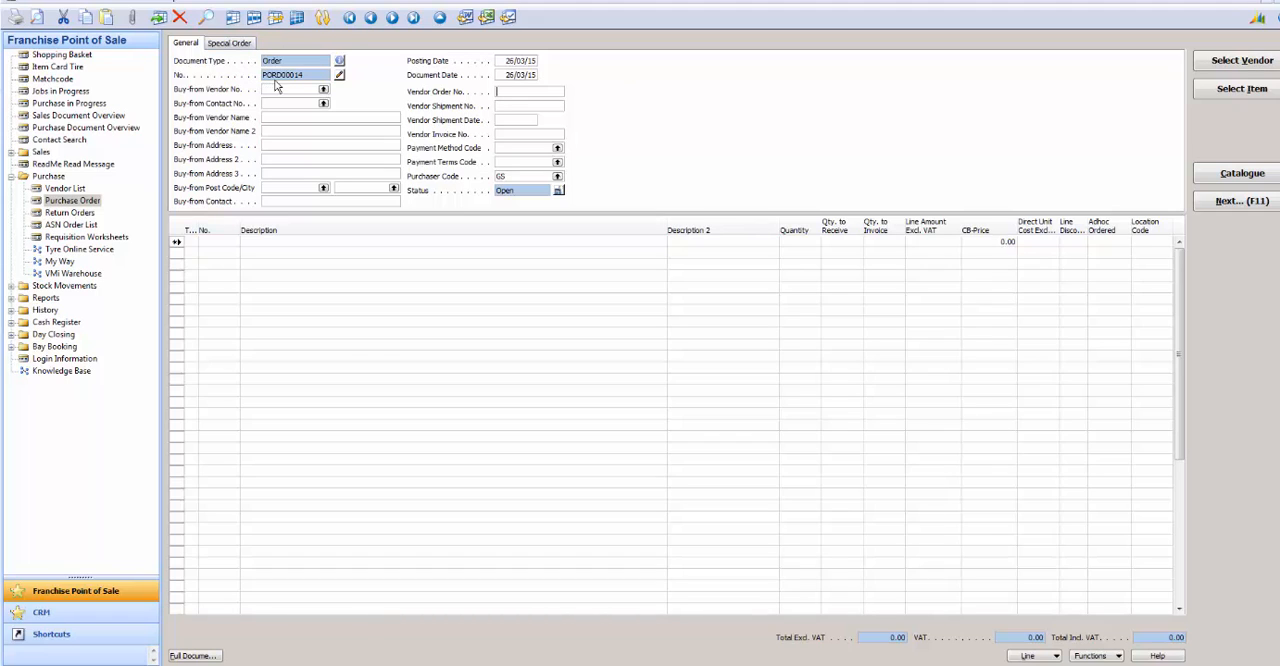
click(530, 61)
click(533, 75)
Step: Search the vendors for "Goodyear" and assign GOODYEAR GREAT BRITAIN LTD to the purchase order
click(1217, 64)
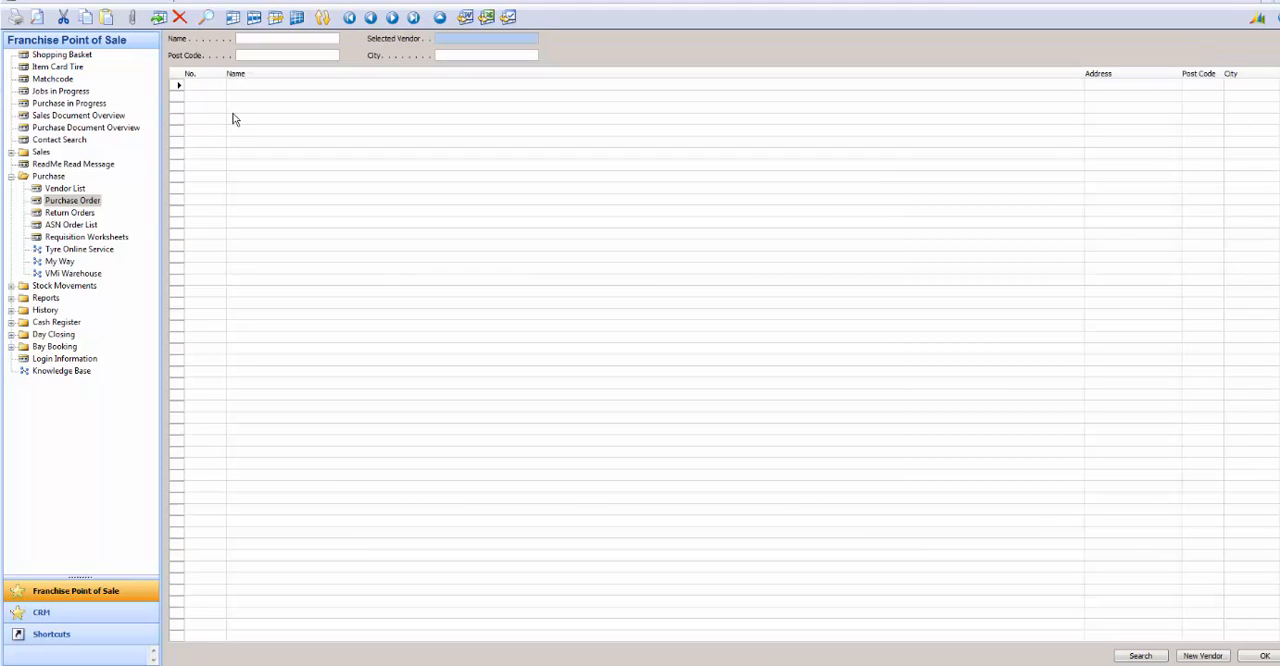
click(246, 40)
text(Goodyear)
key(Return)
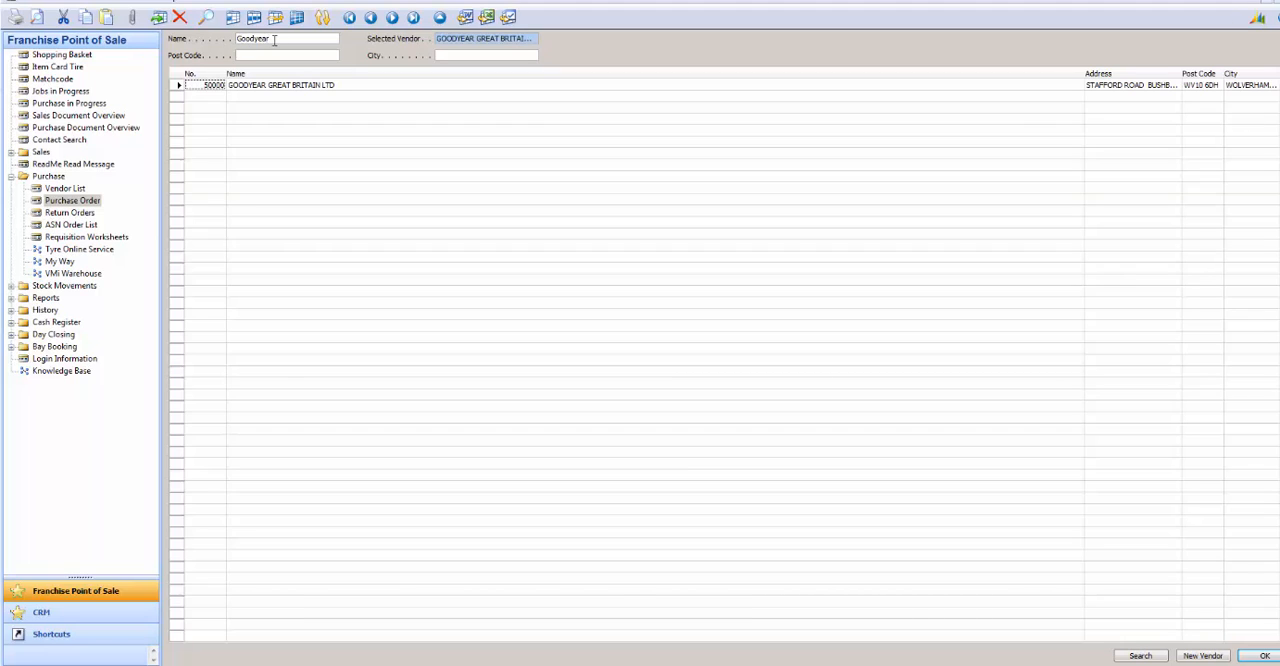
click(181, 86)
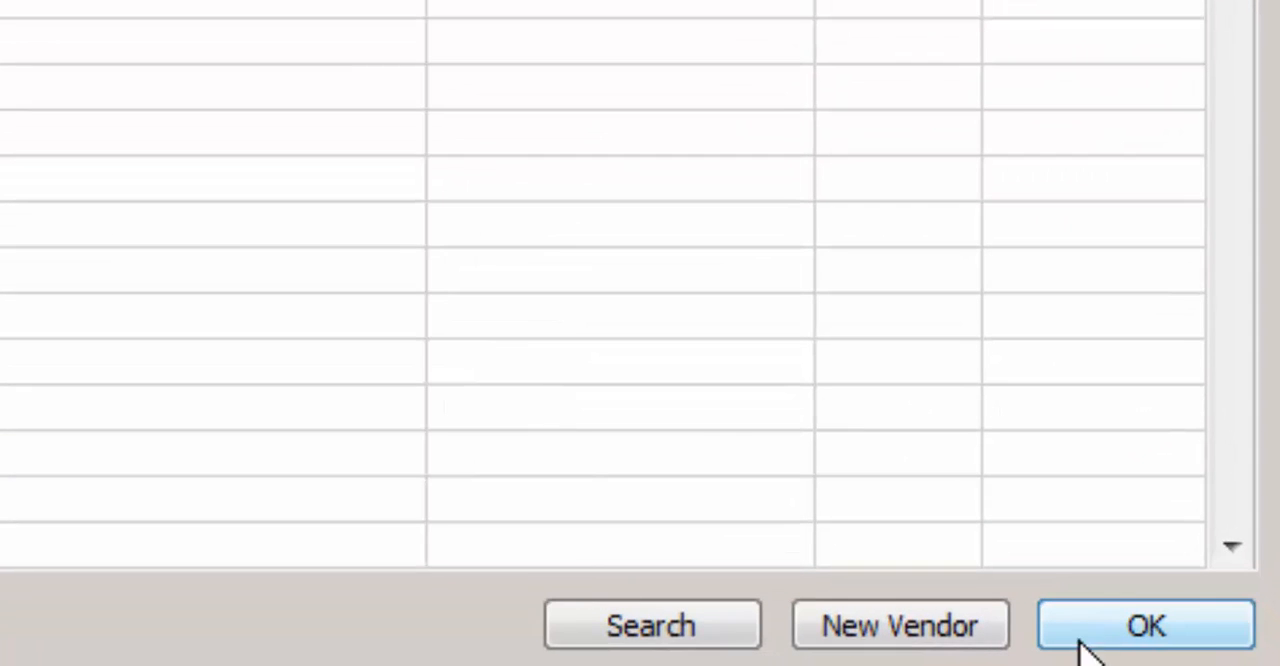
click(1160, 638)
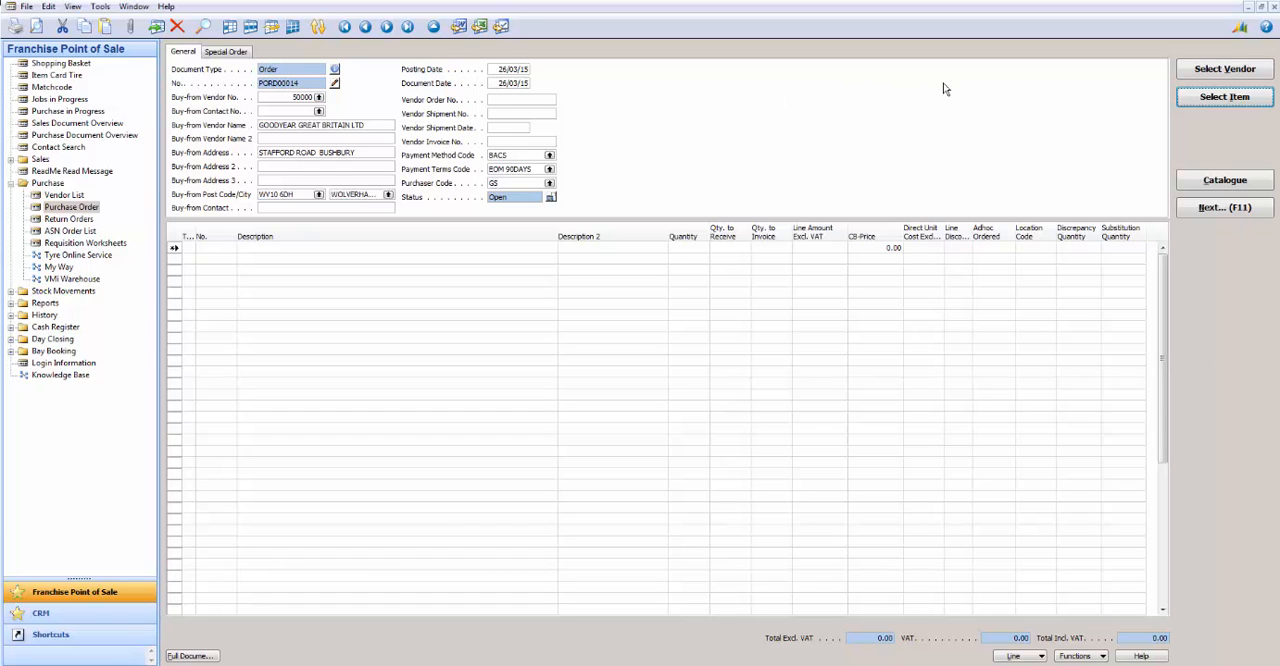
Step: Find the item with matchcode GO2055516 and add the Goodyear 205/55R16 94V EAG VECTOR EV-2 + XL tyre to the order
click(1186, 104)
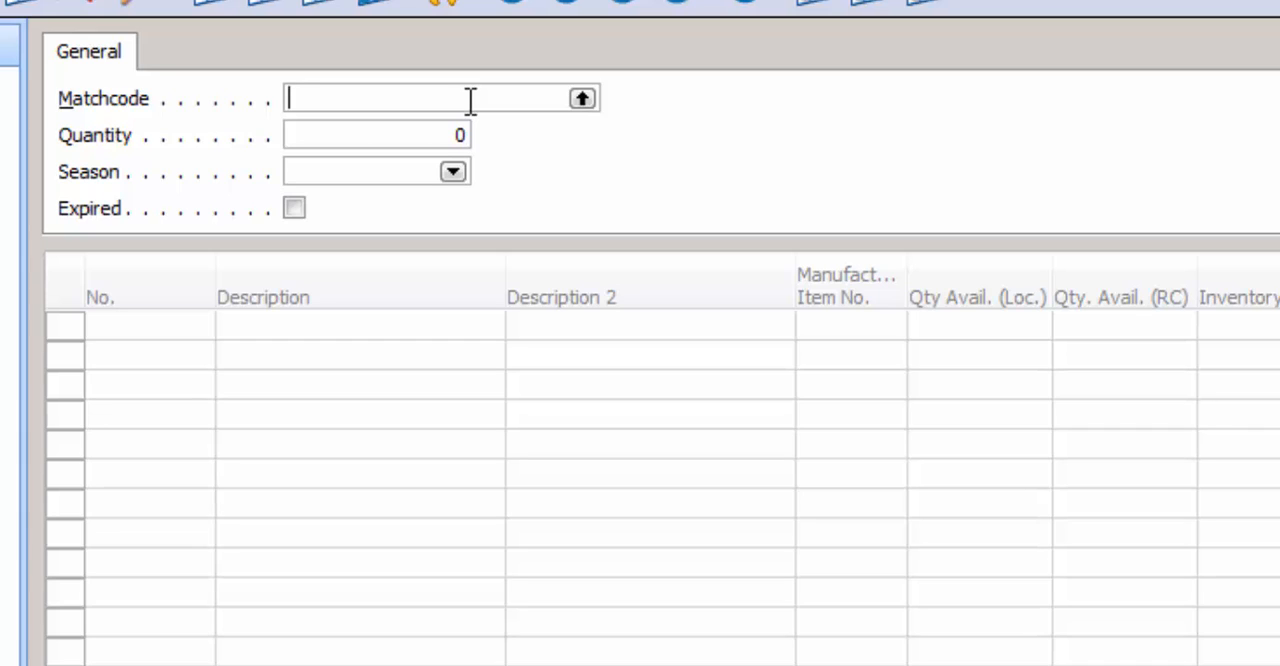
text(GO)
text(205)
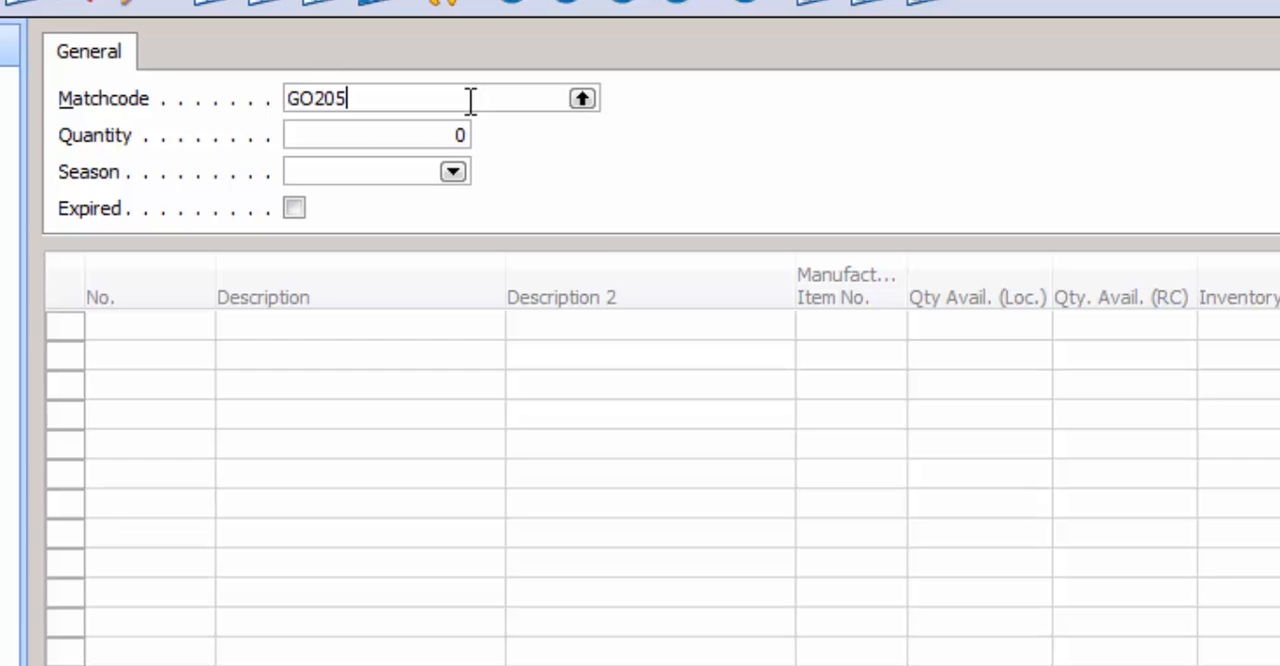
text(5516)
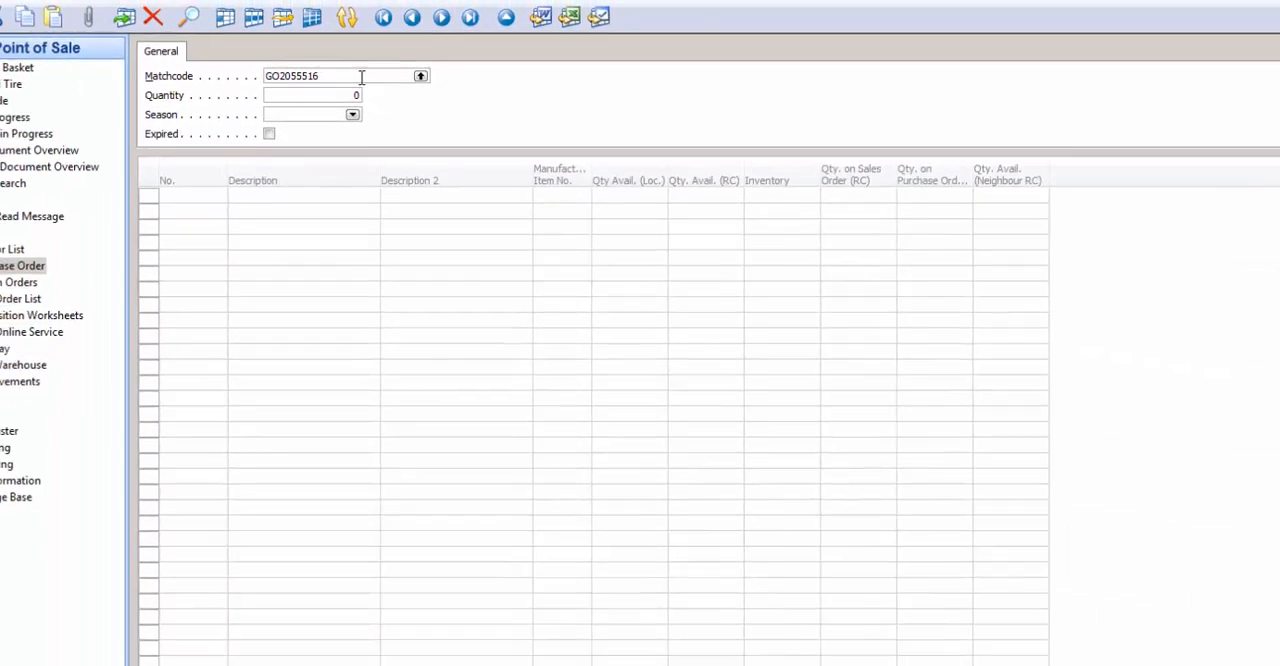
key(Return)
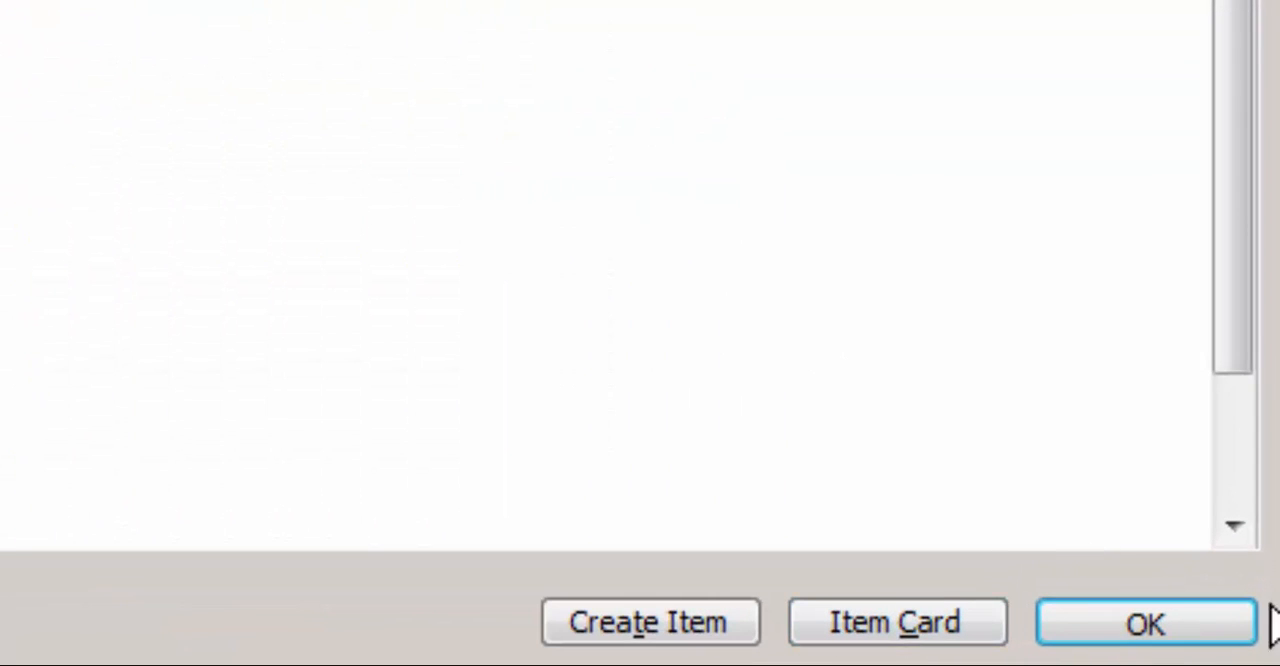
click(1150, 628)
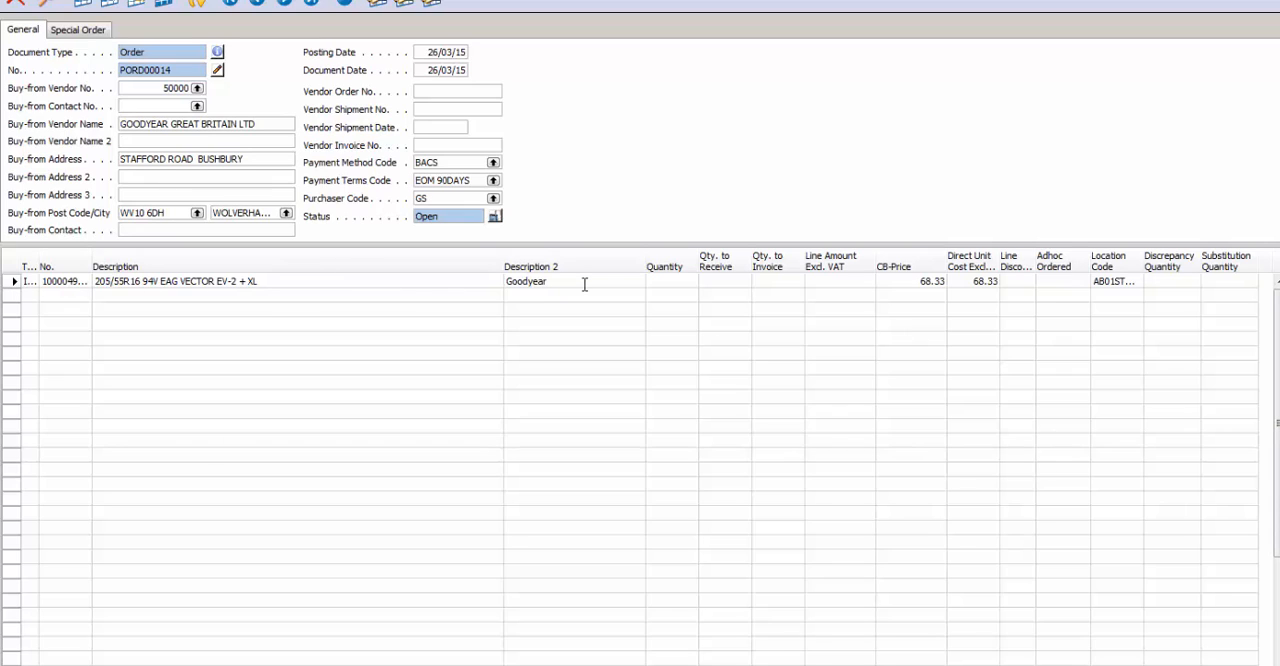
Step: Set the quantity of the Goodyear tyre line to 2
click(957, 281)
click(676, 281)
text(2)
click(712, 280)
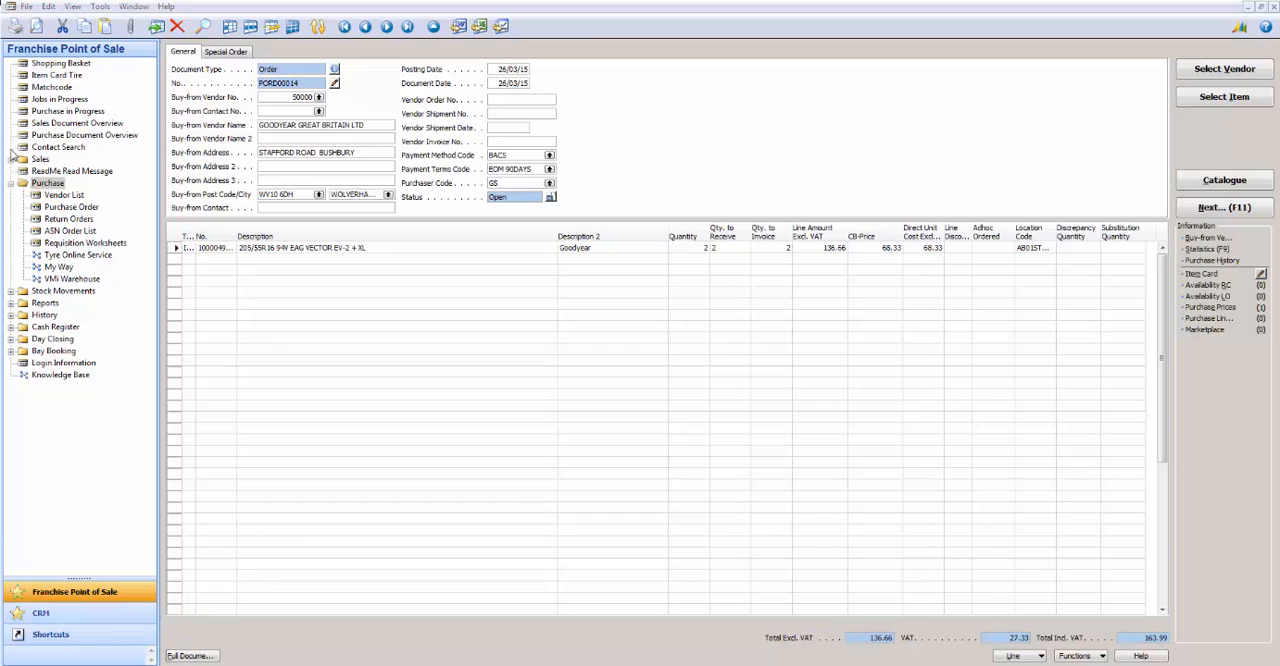
Step: Process the order as a credit invoice with vendor shipment number 12345 and vendor invoice number GY12345
click(1218, 210)
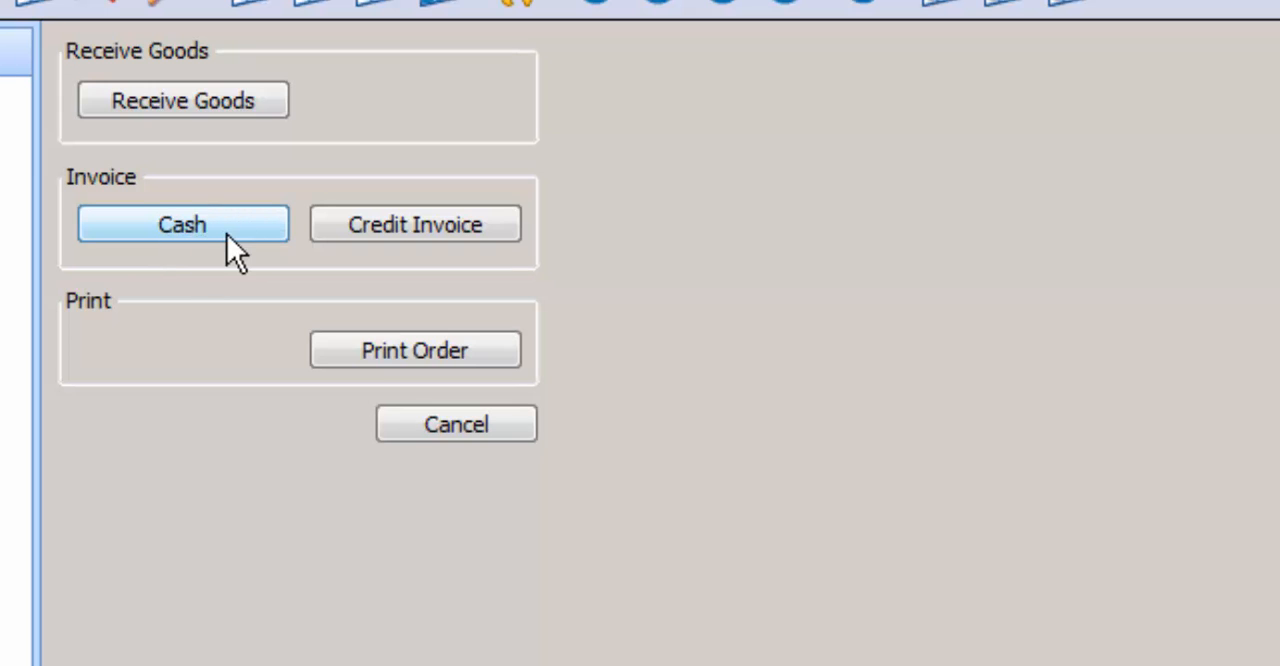
click(413, 232)
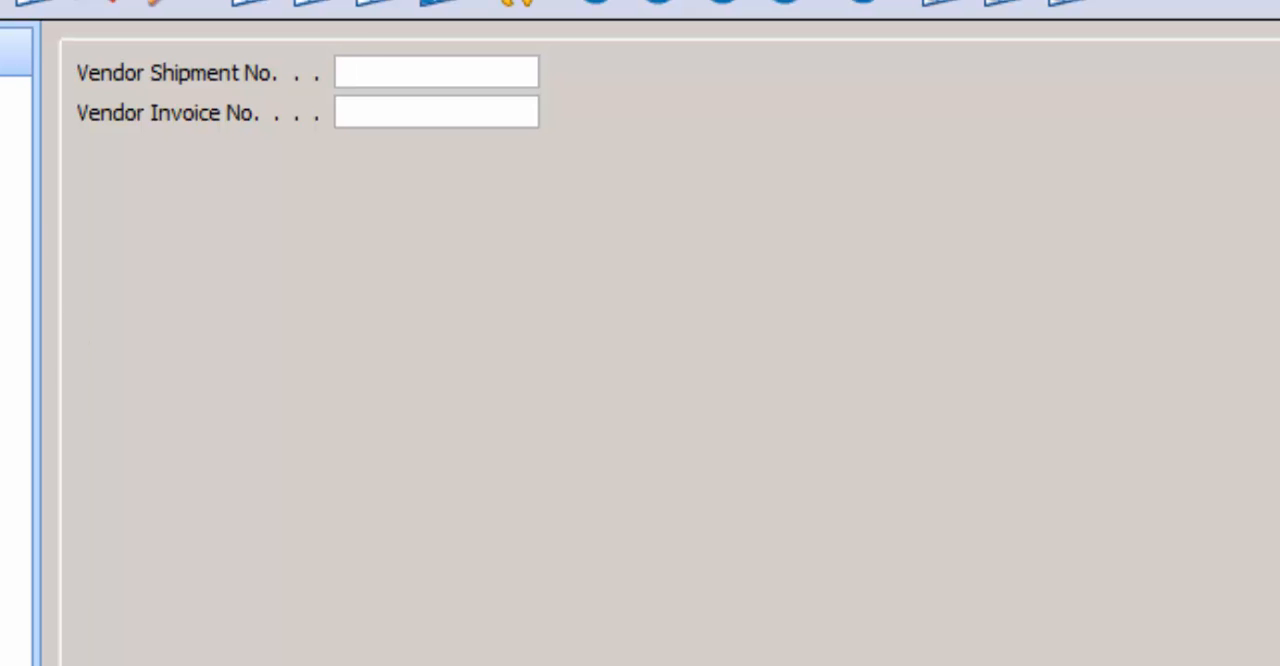
click(391, 64)
click(365, 116)
click(374, 82)
text(12345)
key(Tab)
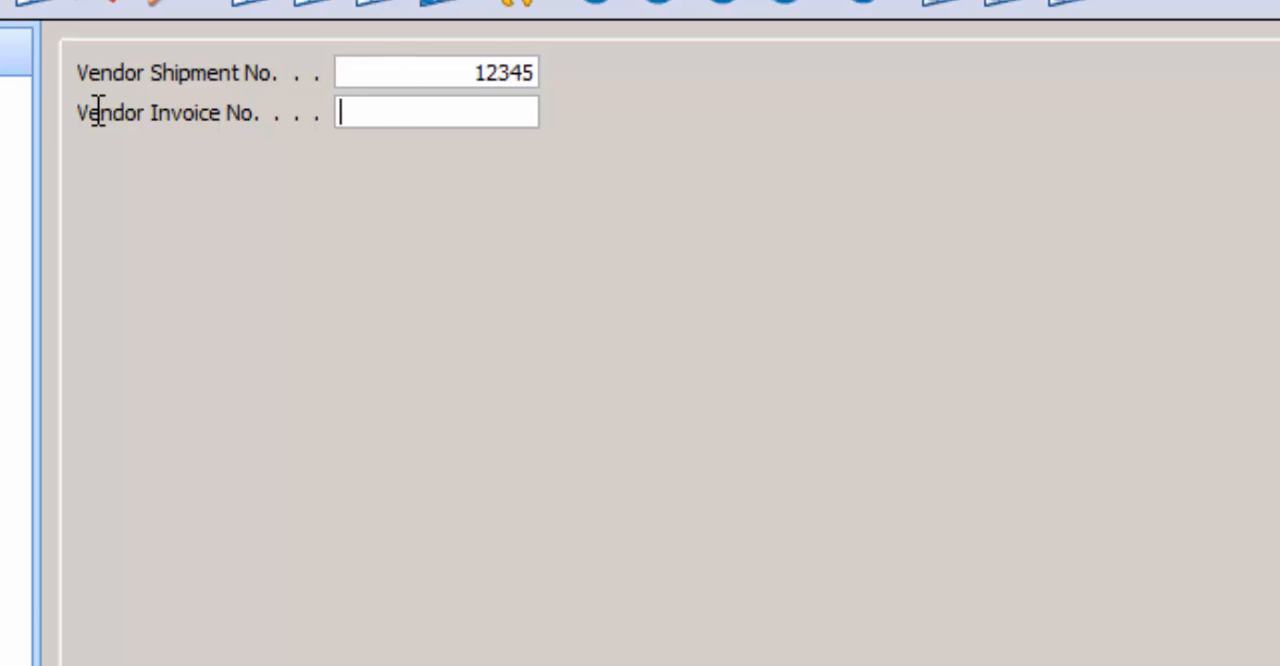
text(GY12345)
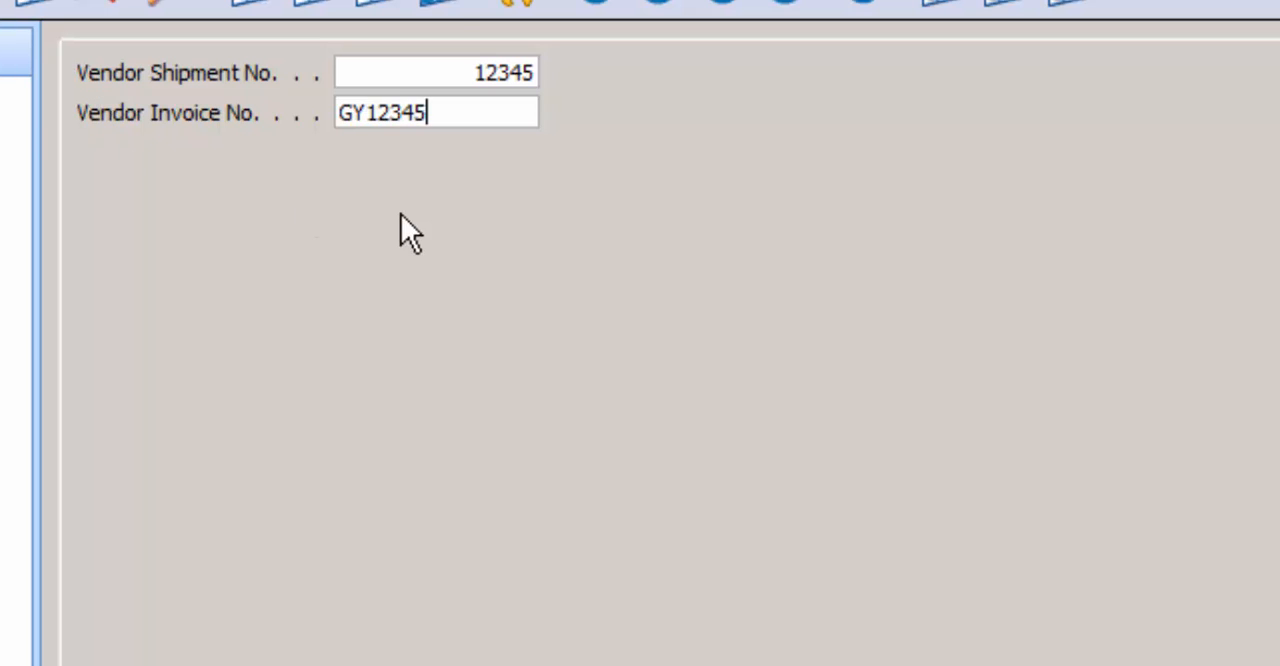
click(401, 214)
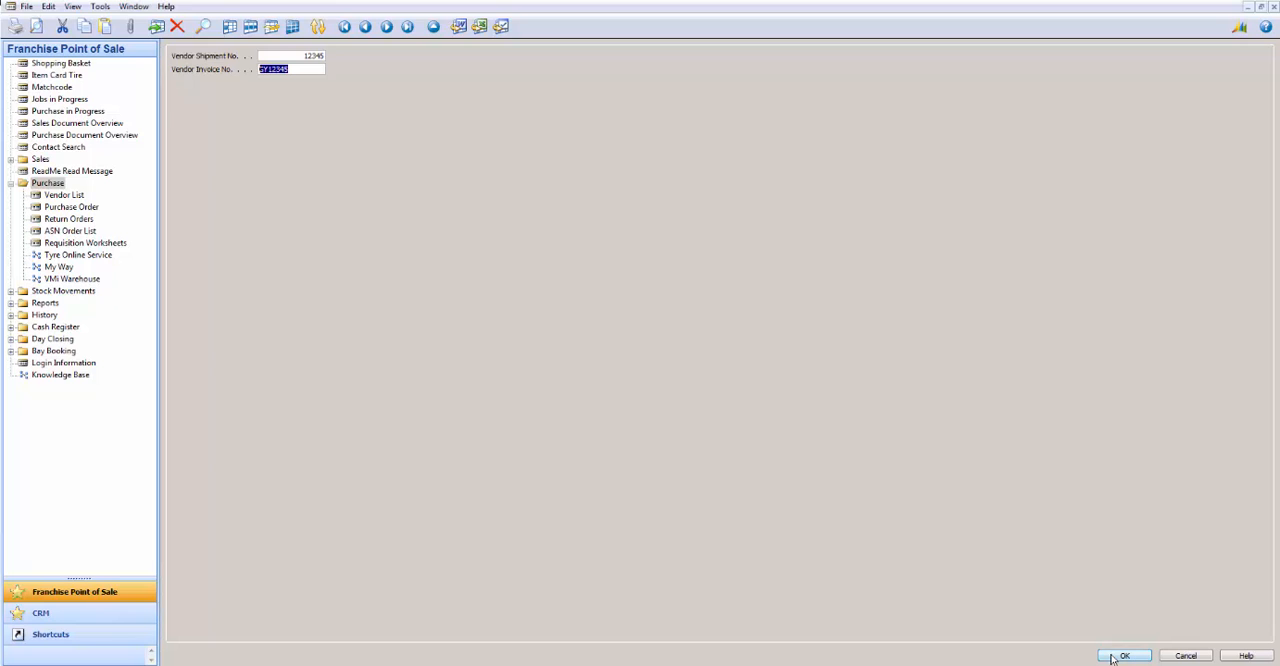
click(1126, 656)
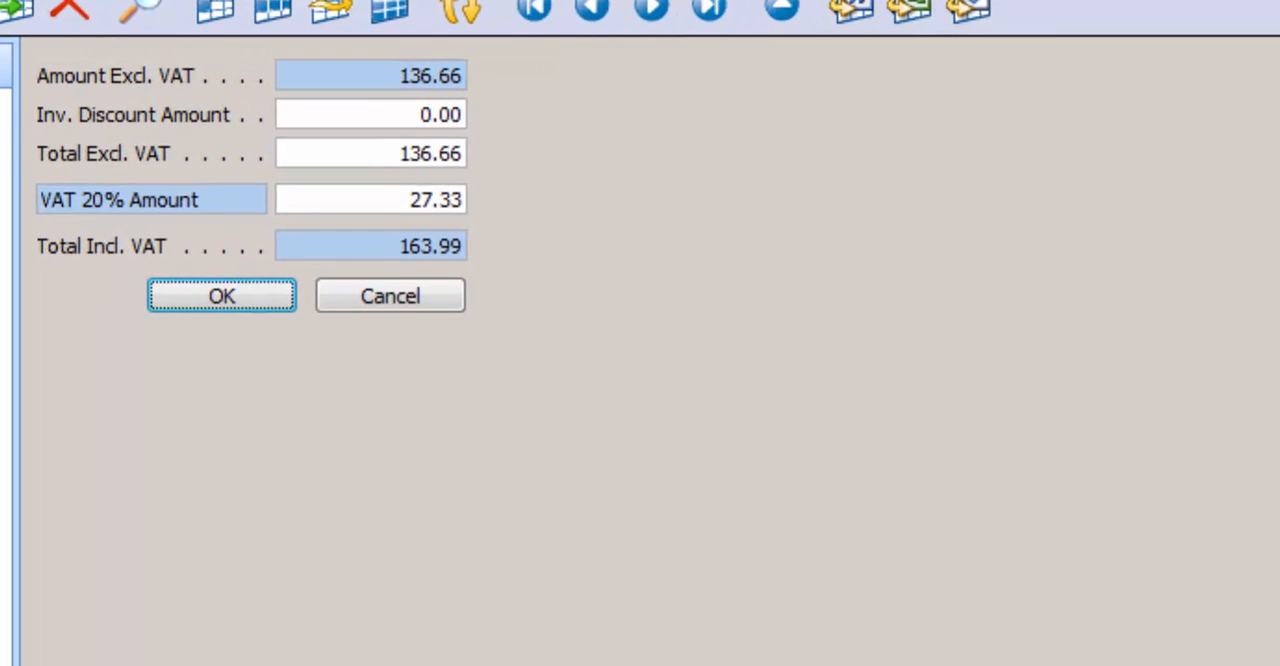
Step: Change the 20% VAT amount to 27.32 and confirm the invoice totals
click(448, 200)
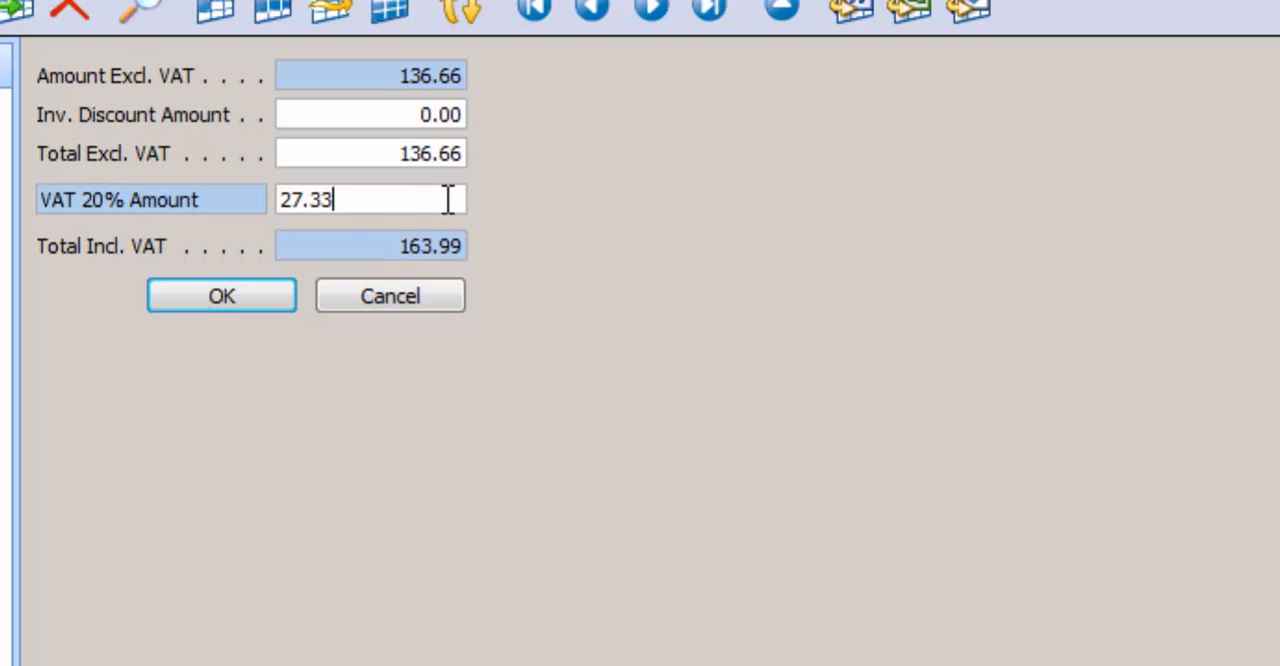
key(BackSpace)
text(2)
click(458, 254)
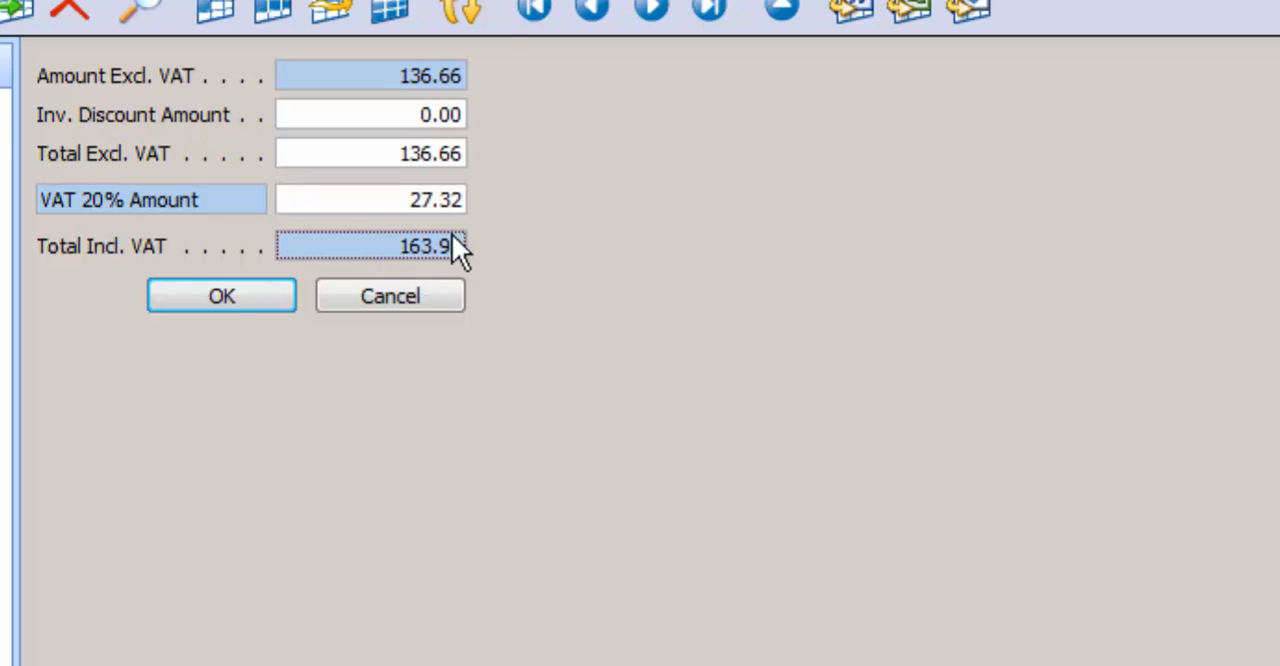
click(266, 298)
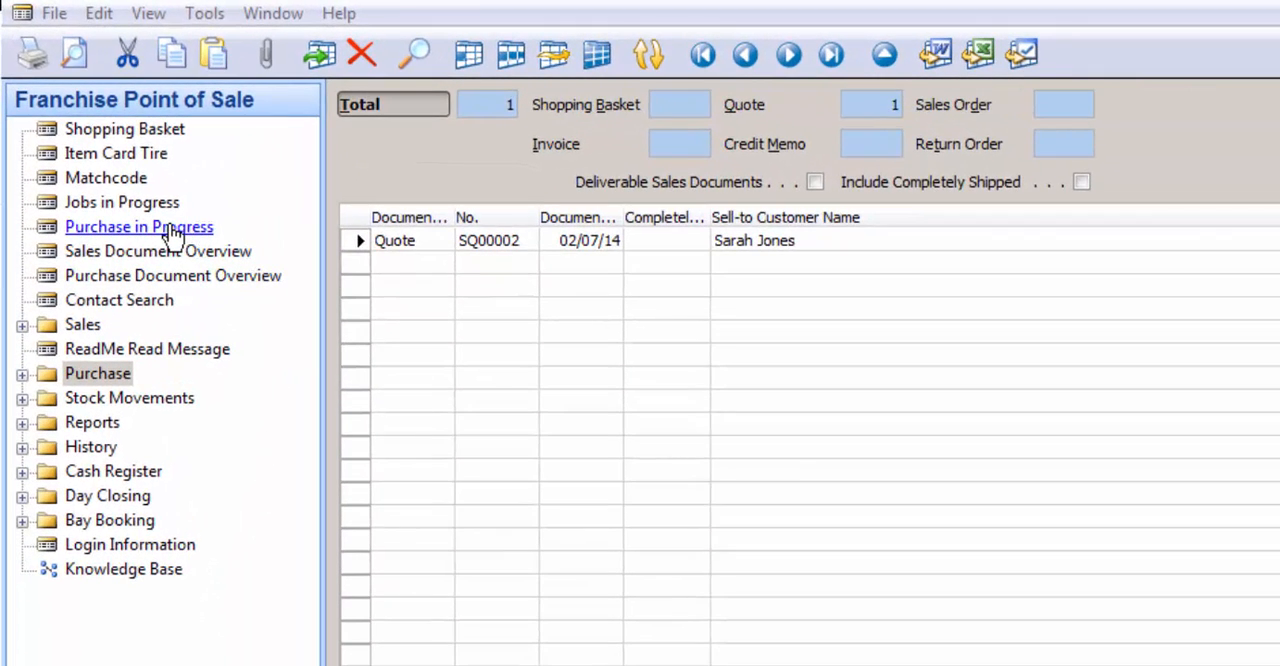
Step: Include completely received orders in Purchase in Progress and open the Goodyear Great Britain order
click(171, 230)
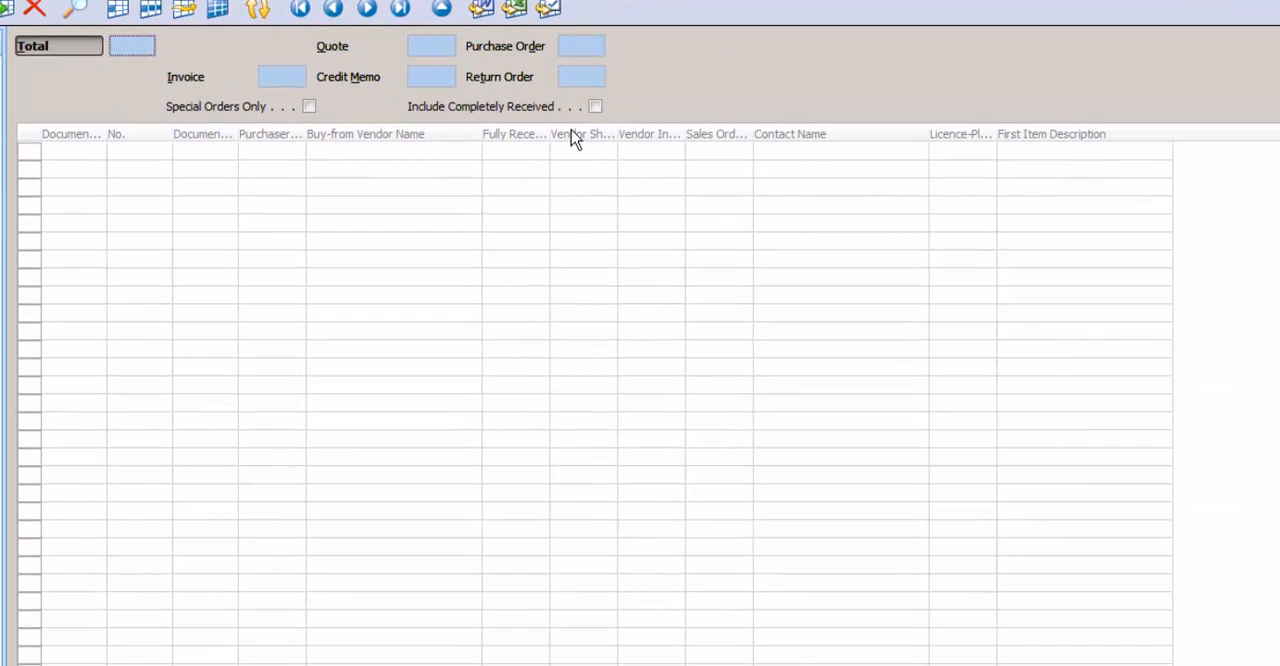
click(595, 106)
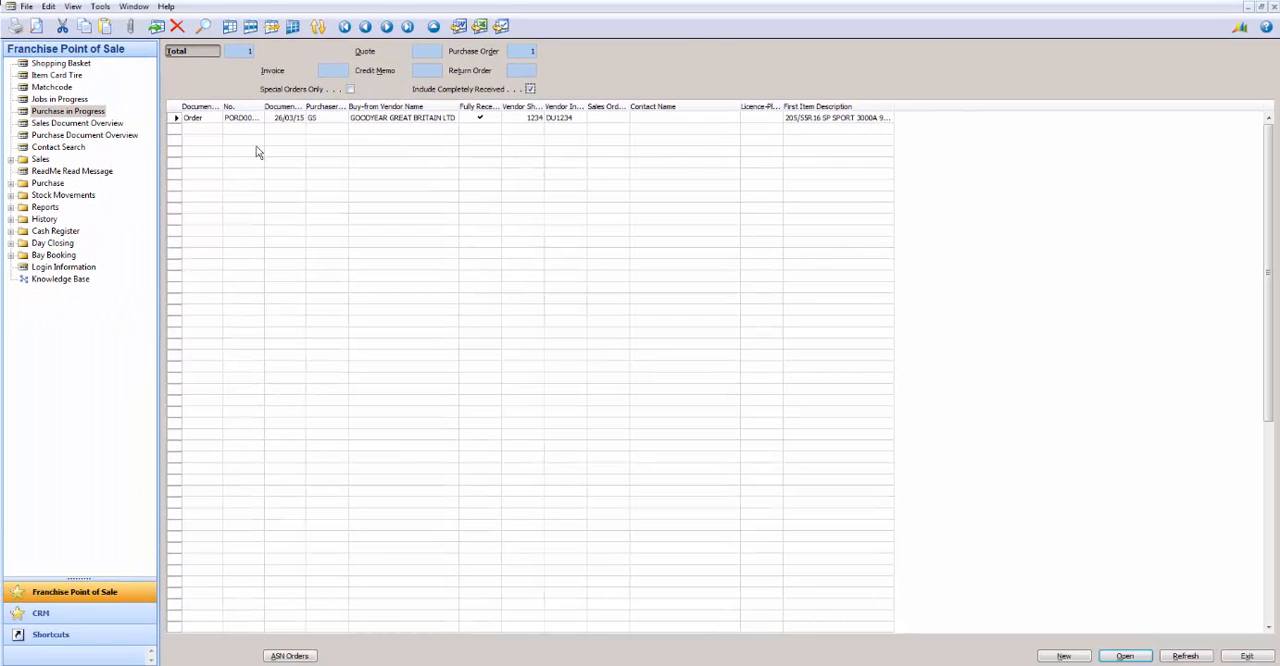
click(256, 120)
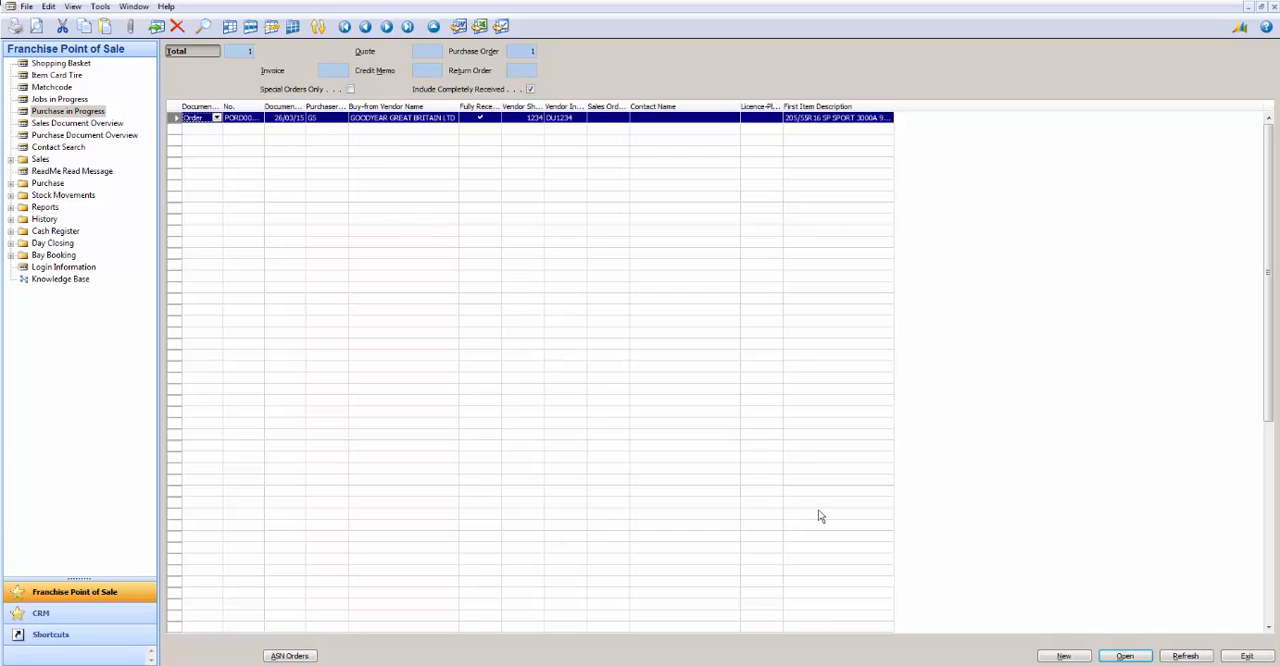
click(1114, 658)
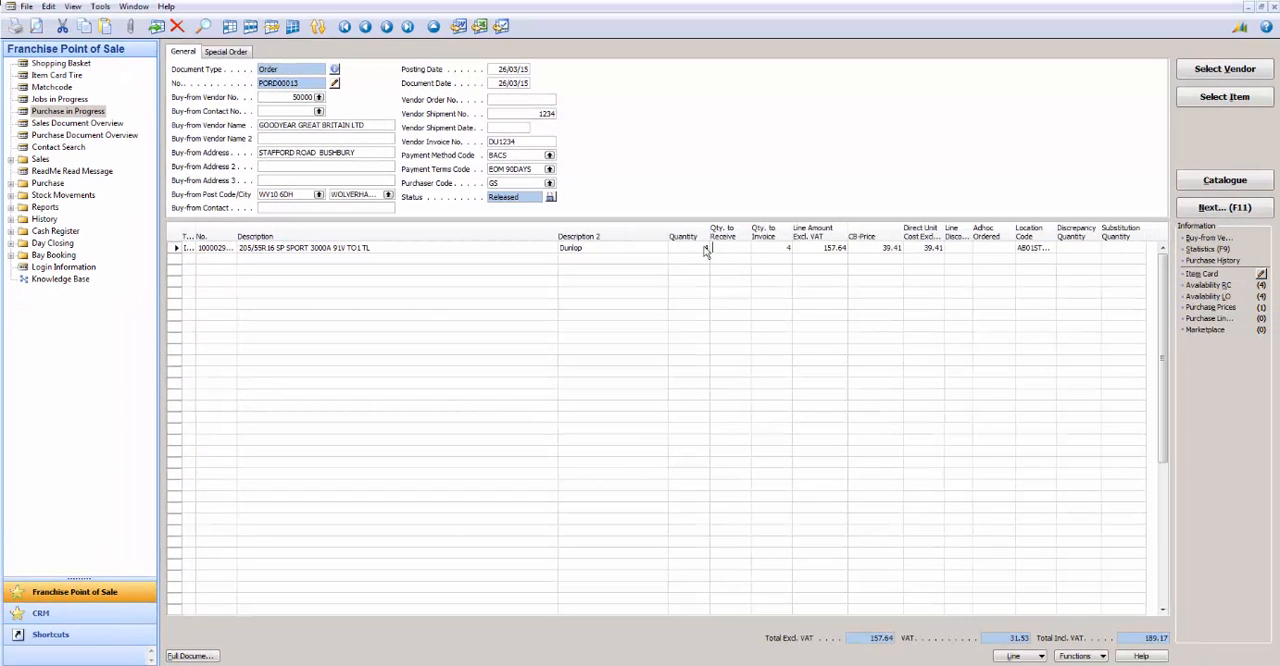
Step: Process the fully received Dunlop tyre order as a credit invoice and accept its invoice totals
click(781, 246)
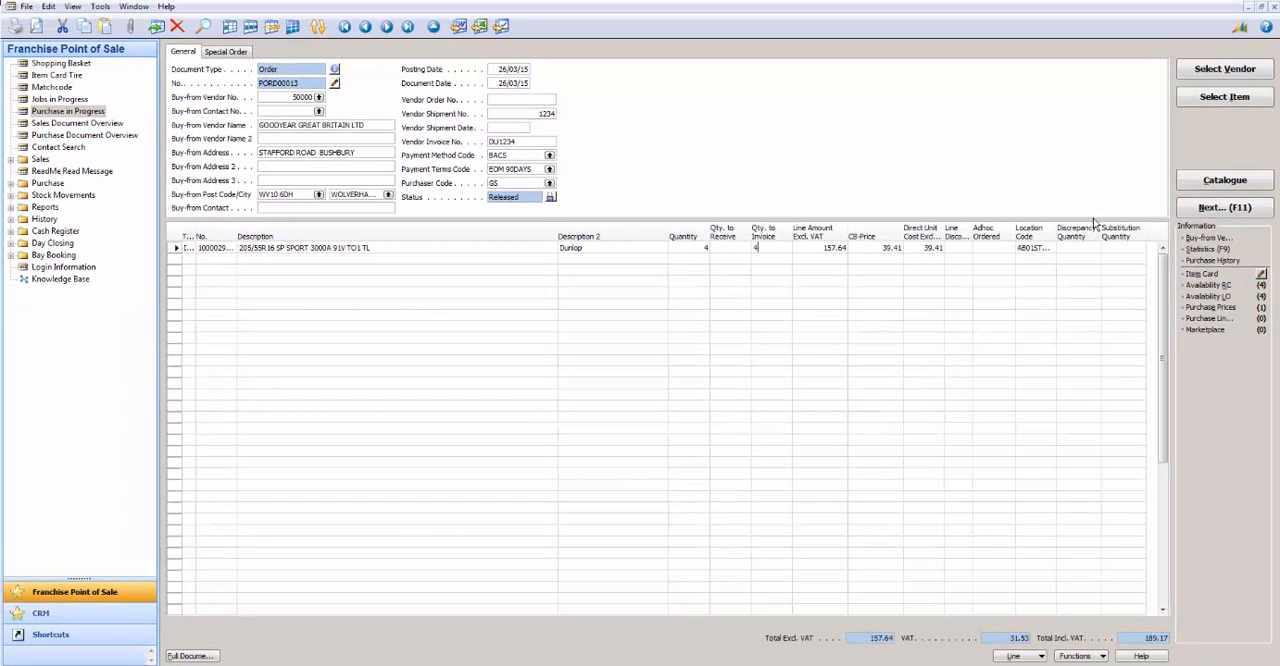
click(1218, 209)
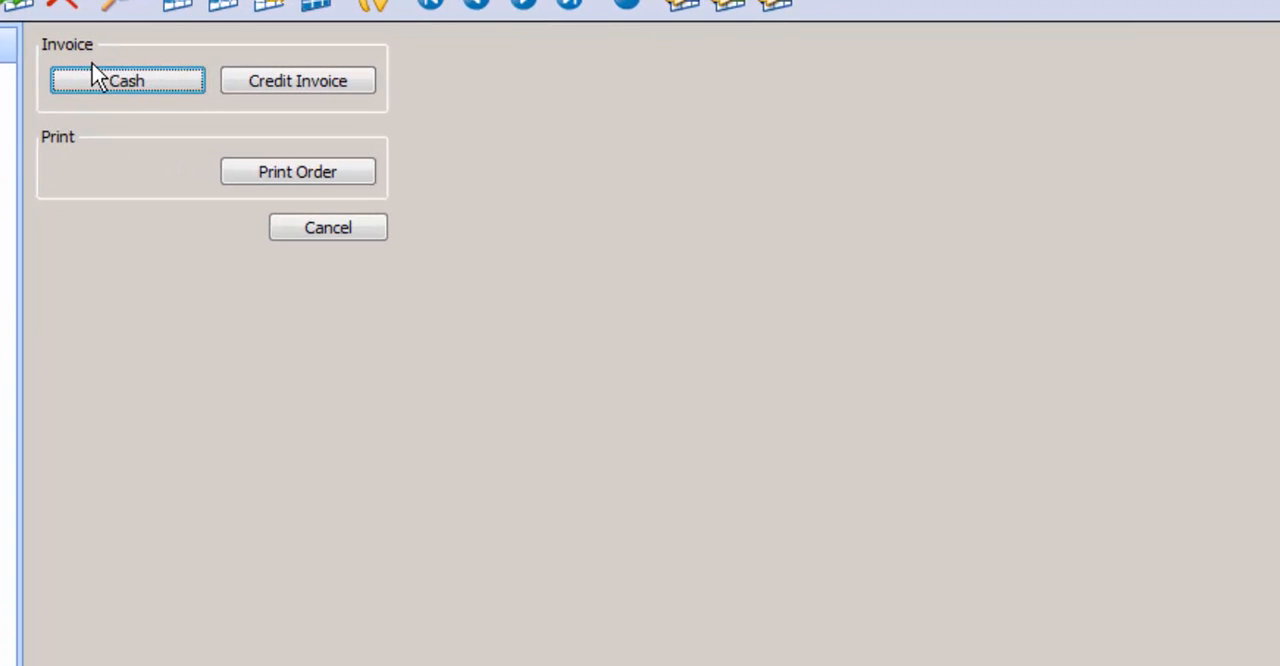
click(296, 86)
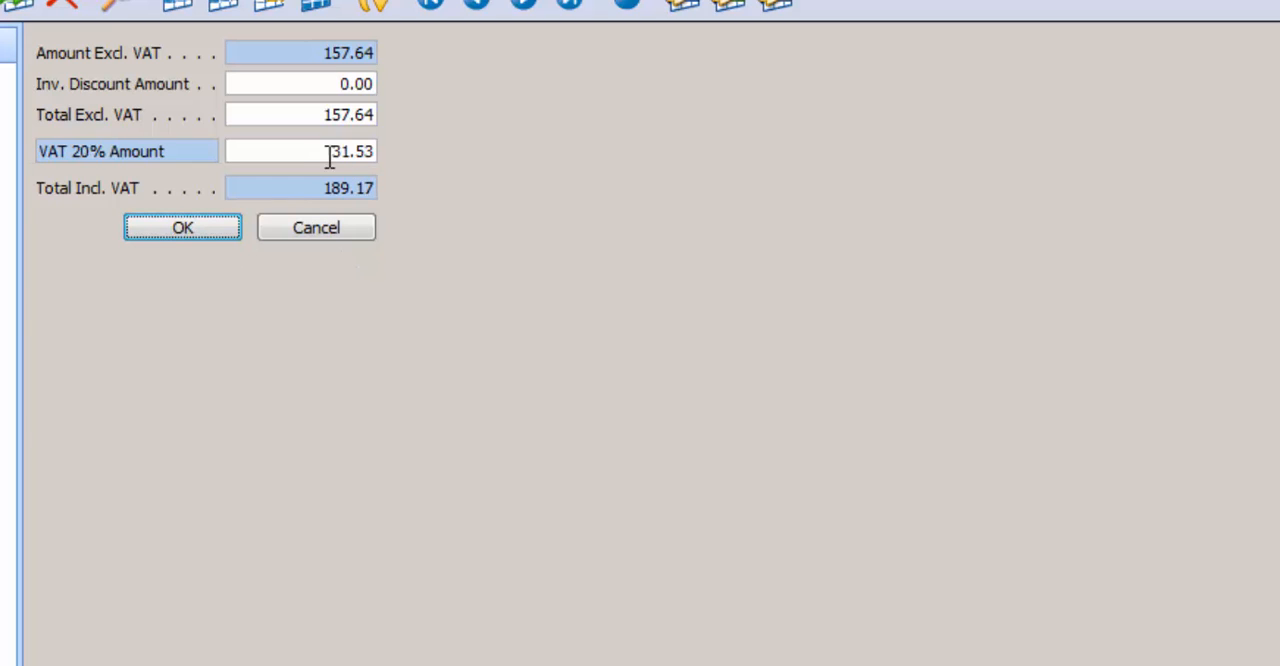
click(198, 210)
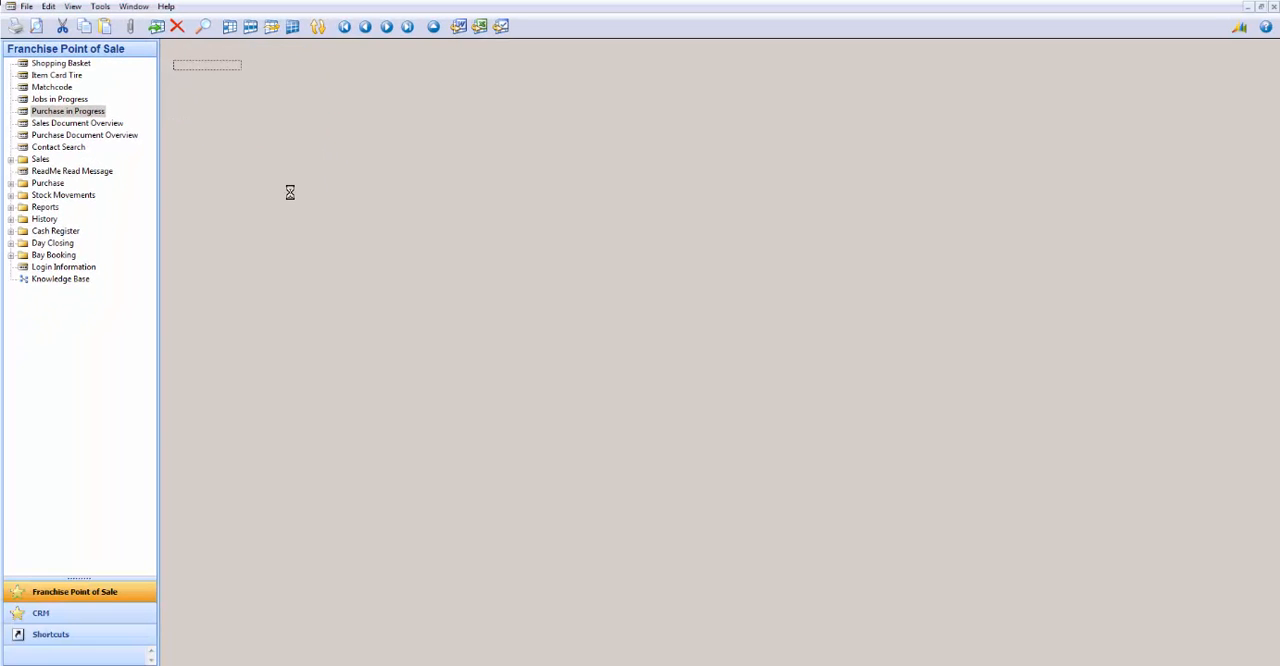